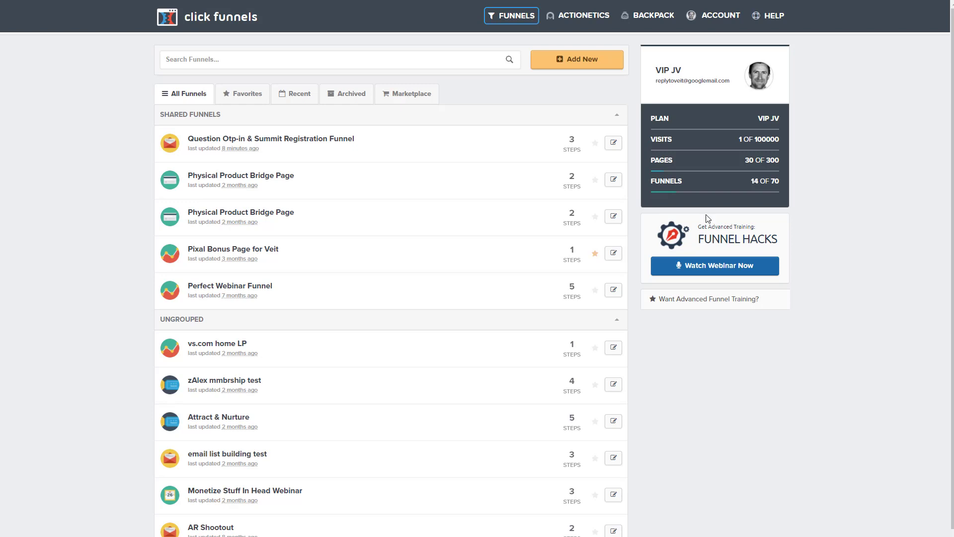
Start a new funnel and look through the gallery of available funnel types, such as Survey, Product Launch, Lead Magnet and Auto Webinar
click(569, 61)
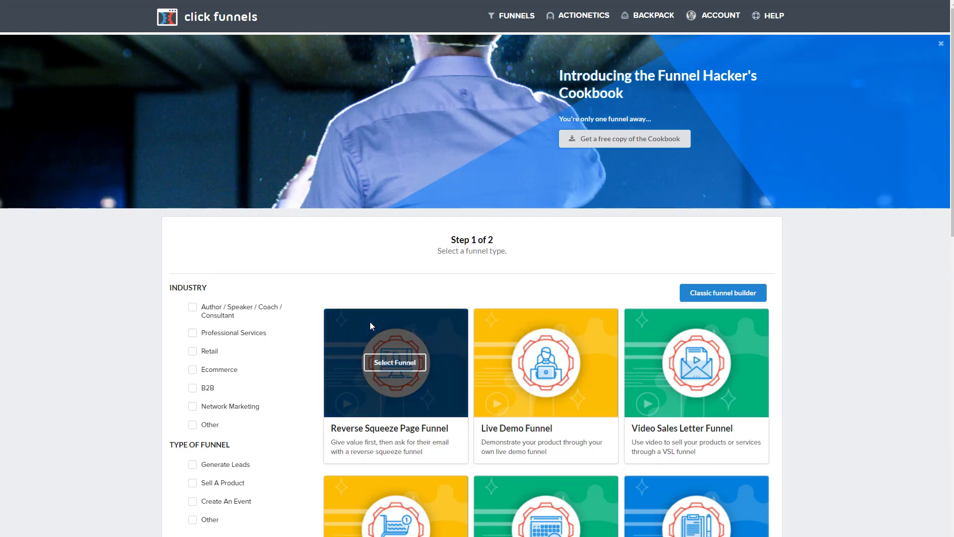
scroll(258, 306, down, 3)
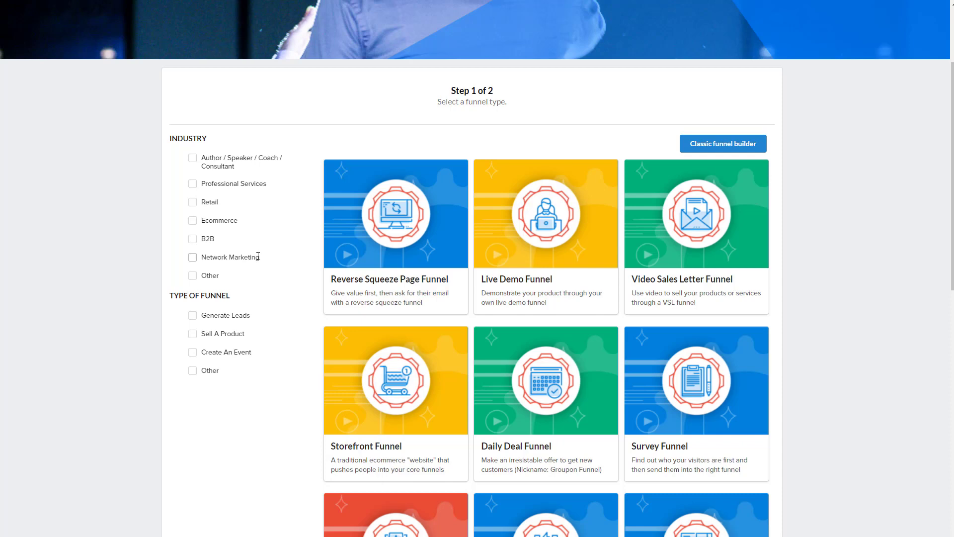
mouse_move(707, 214)
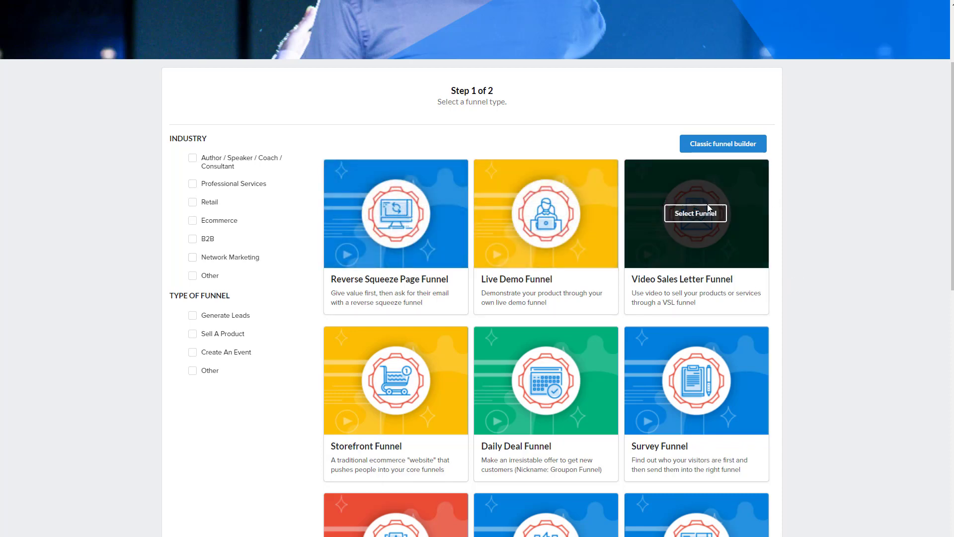
scroll(708, 219, down, 2)
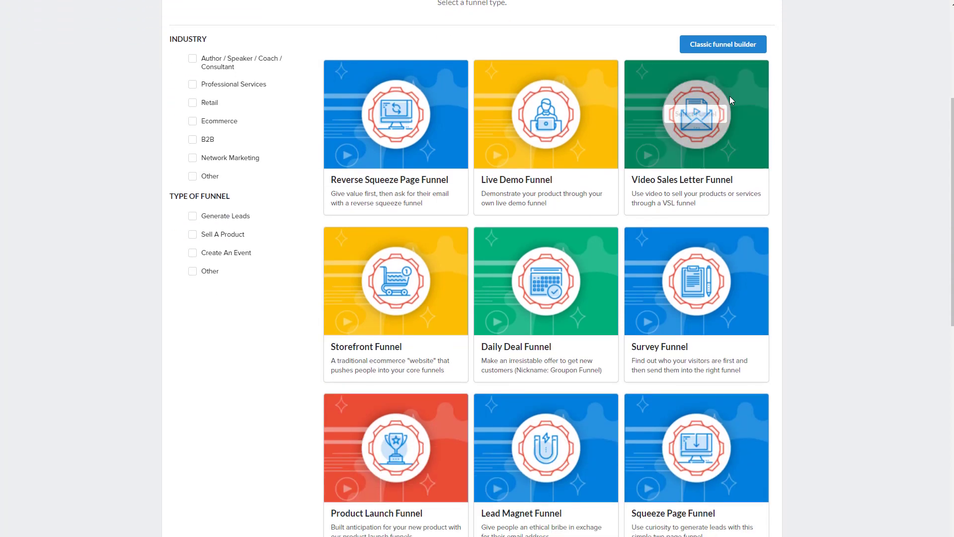
mouse_move(681, 290)
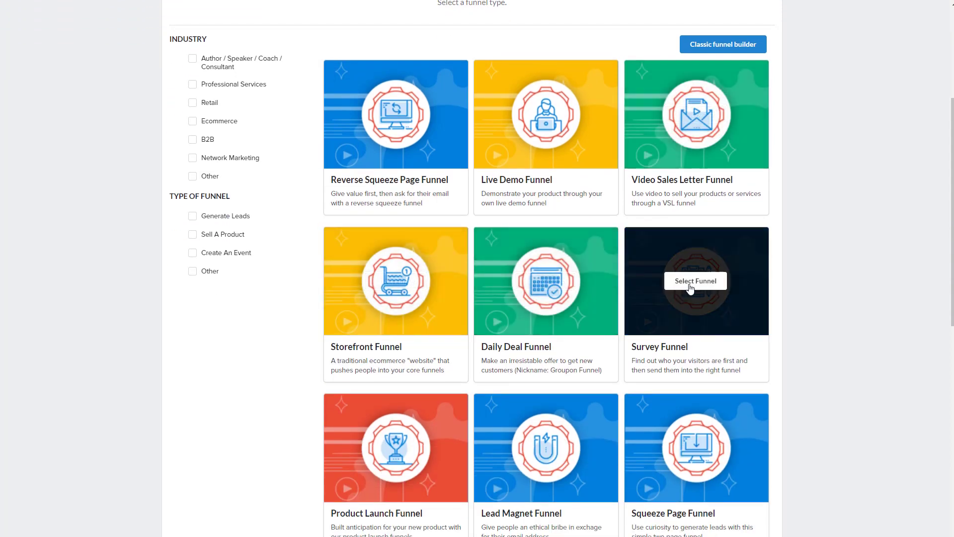
scroll(685, 284, down, 5)
mouse_move(389, 197)
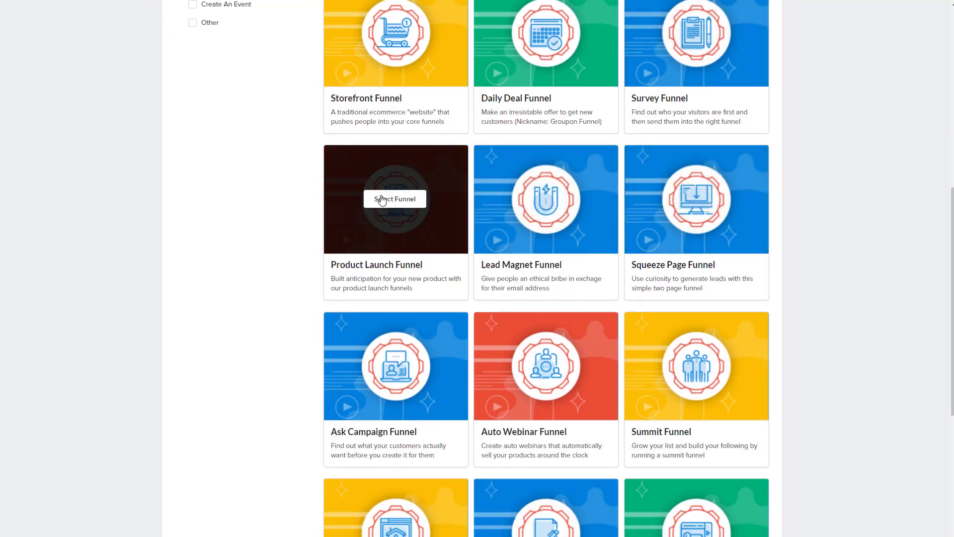
mouse_move(556, 207)
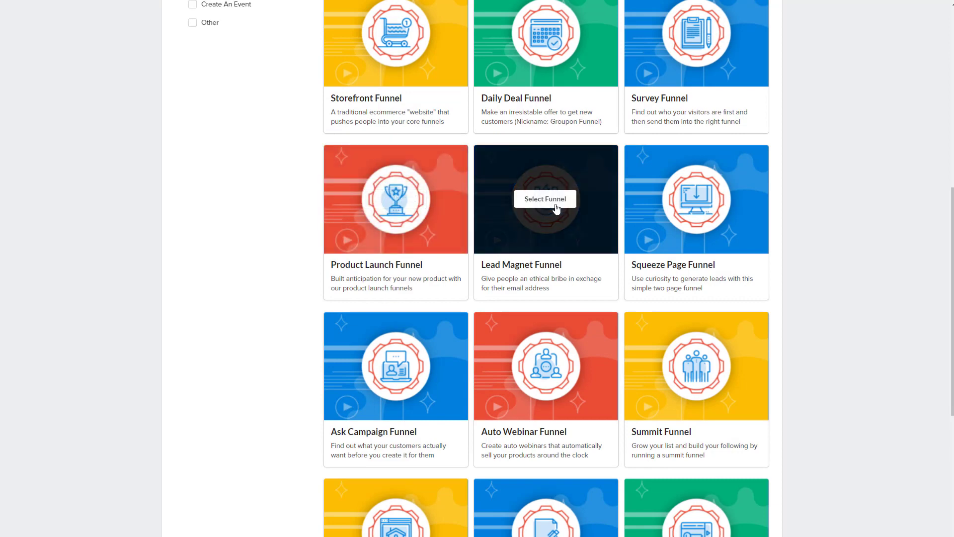
scroll(451, 207, down, 1)
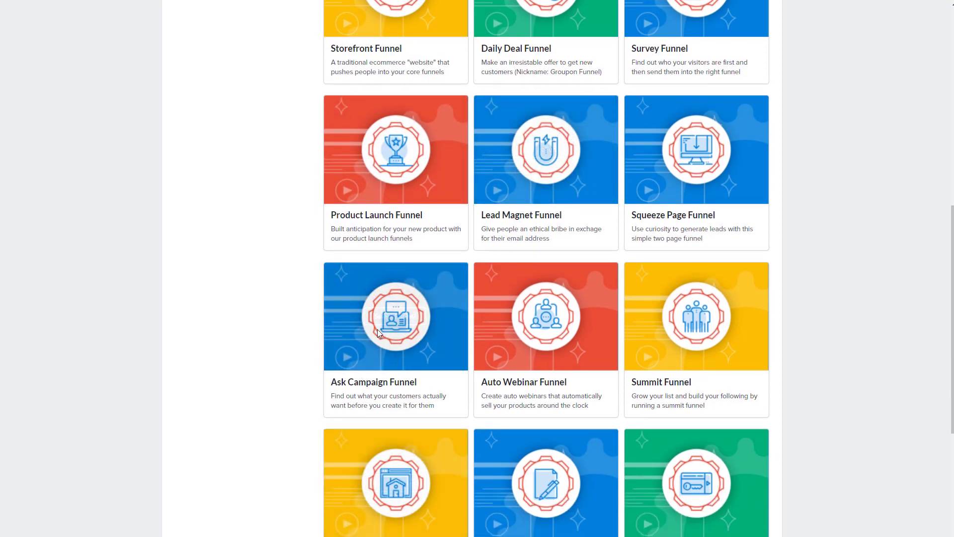
mouse_move(577, 291)
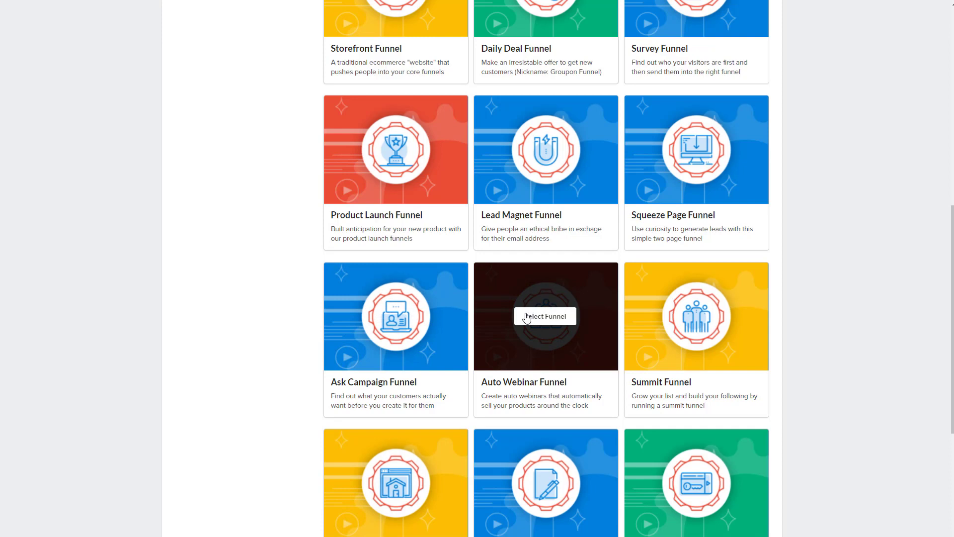
scroll(728, 321, down, 2)
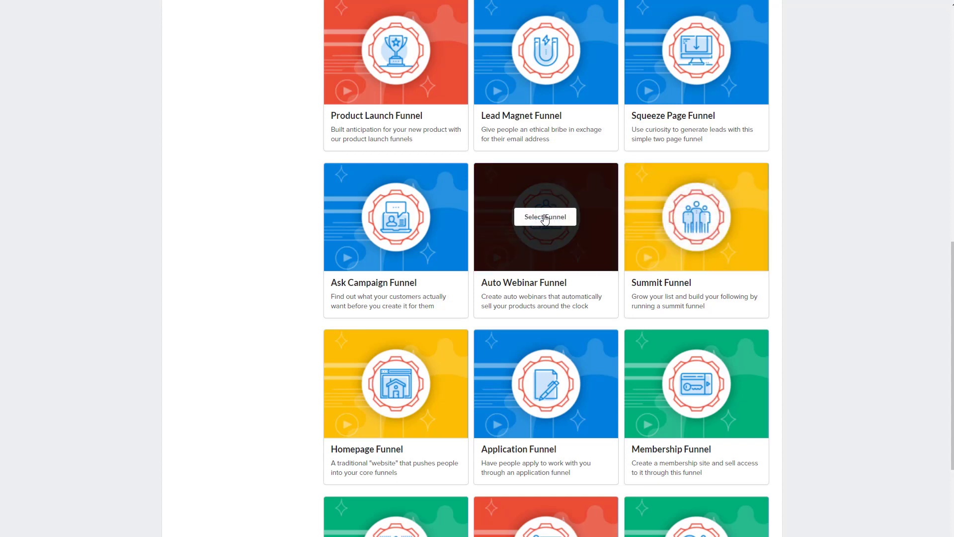
Choose the Auto Webinar Funnel type and read the directions on its description page
click(545, 217)
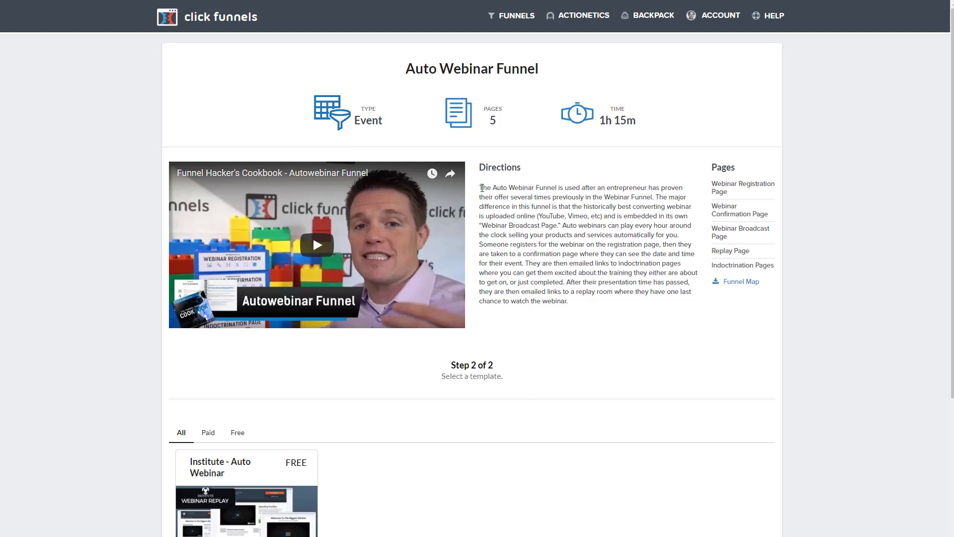
drag(479, 187, 576, 304)
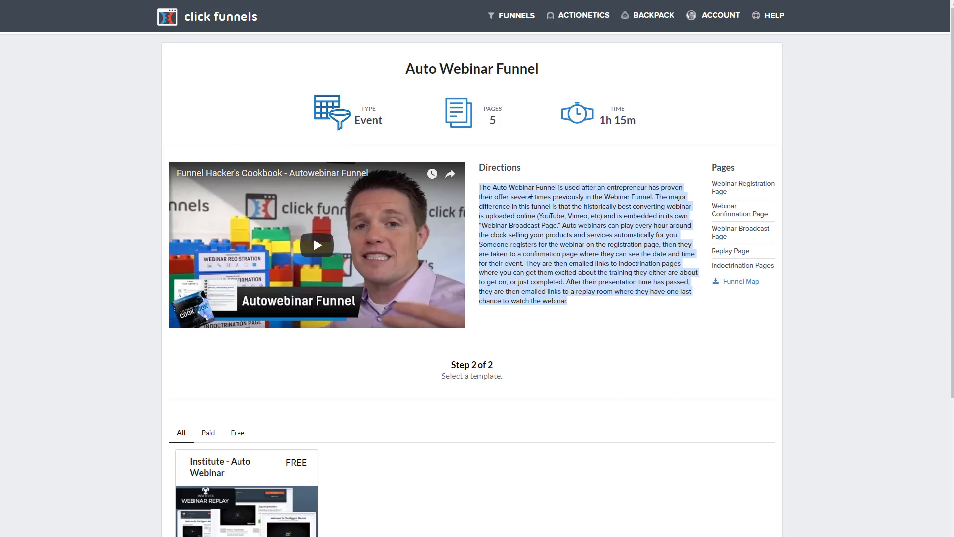
click(622, 187)
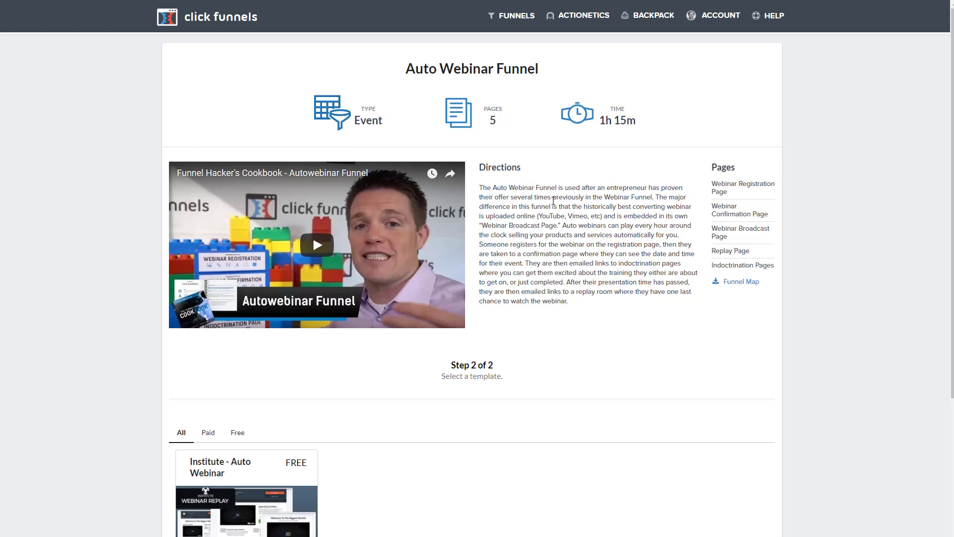
drag(496, 197, 653, 198)
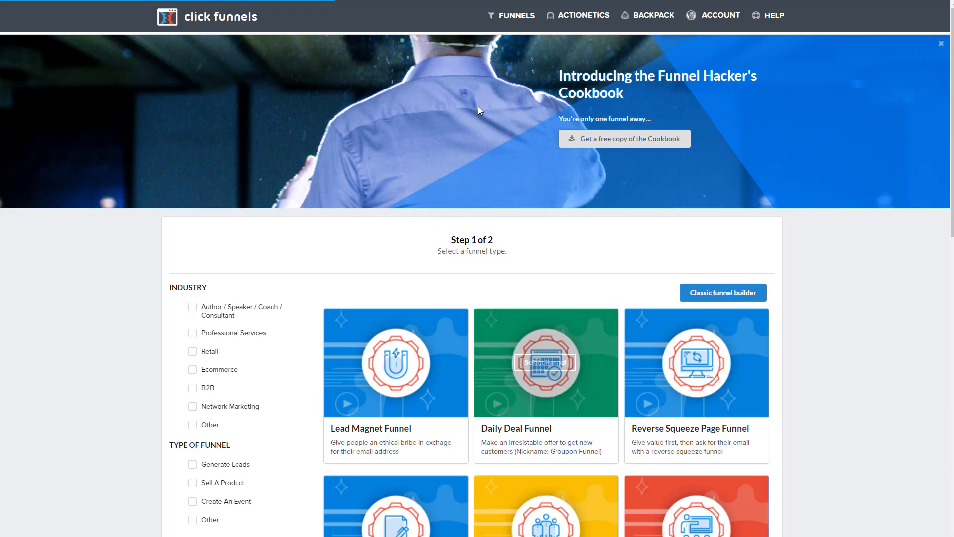
Go back to the funnel list and open the Optin page of the Question Otp-in & Summit Registration Funnel for editing
mouse_move(522, 14)
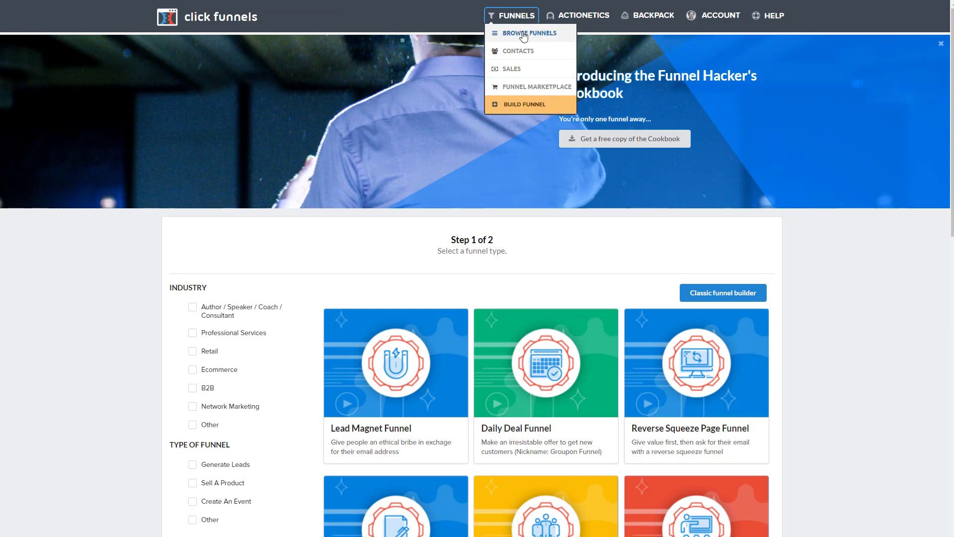
click(522, 34)
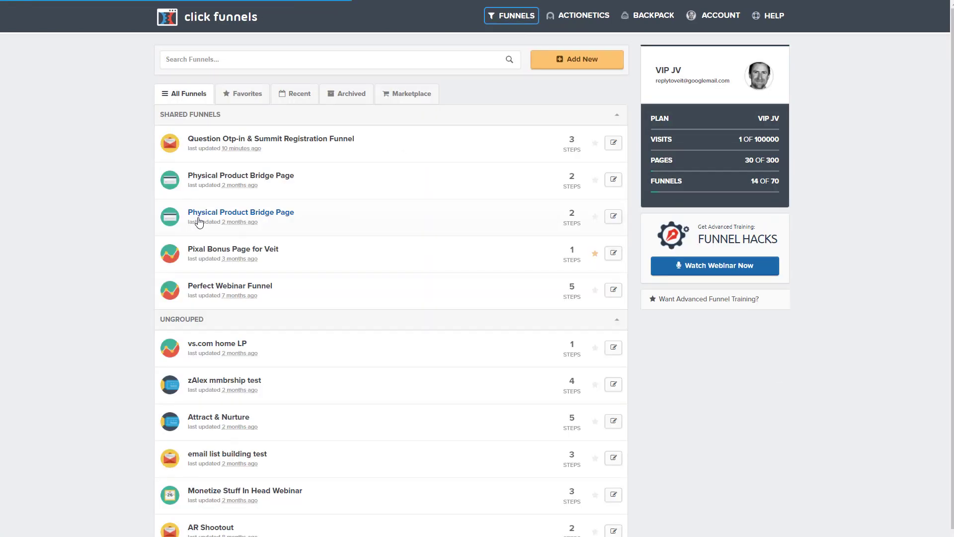
click(270, 141)
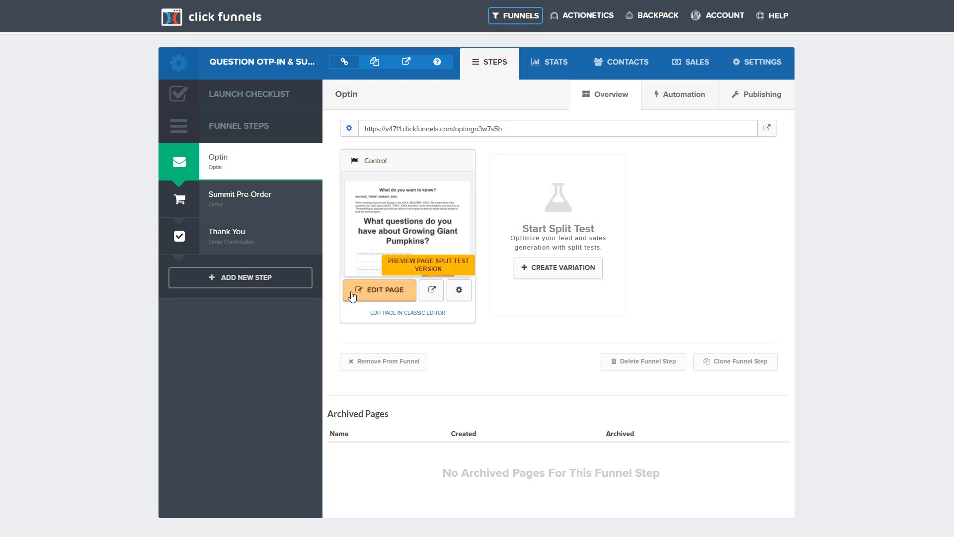
click(388, 292)
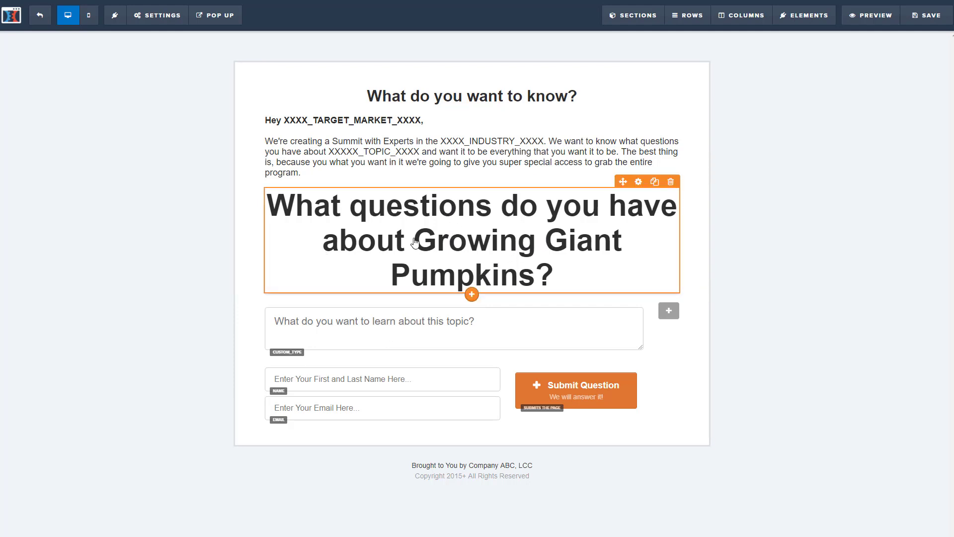
Insert "Super-" before "Giant" so the large headline asks about "Growing Super-Giant Pumpkins?"
click(549, 246)
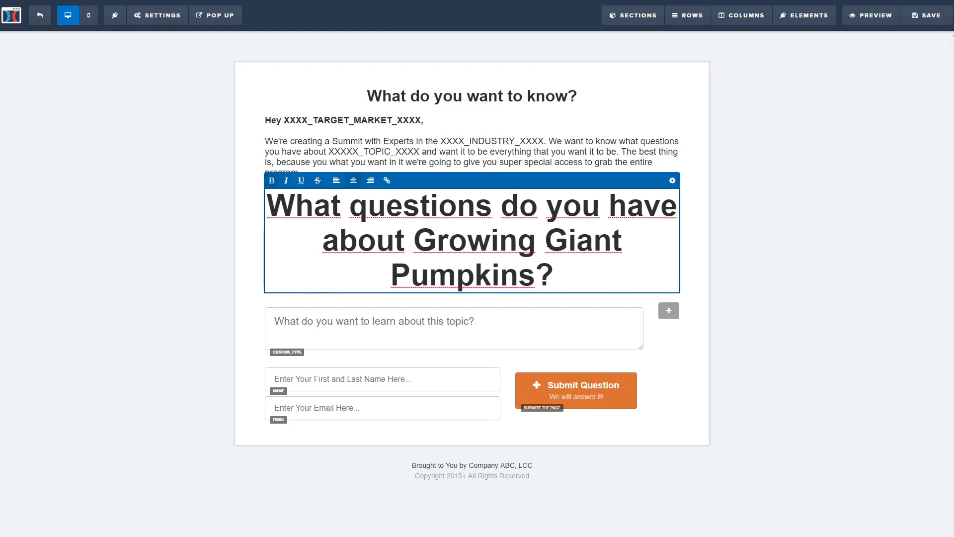
text(Super-)
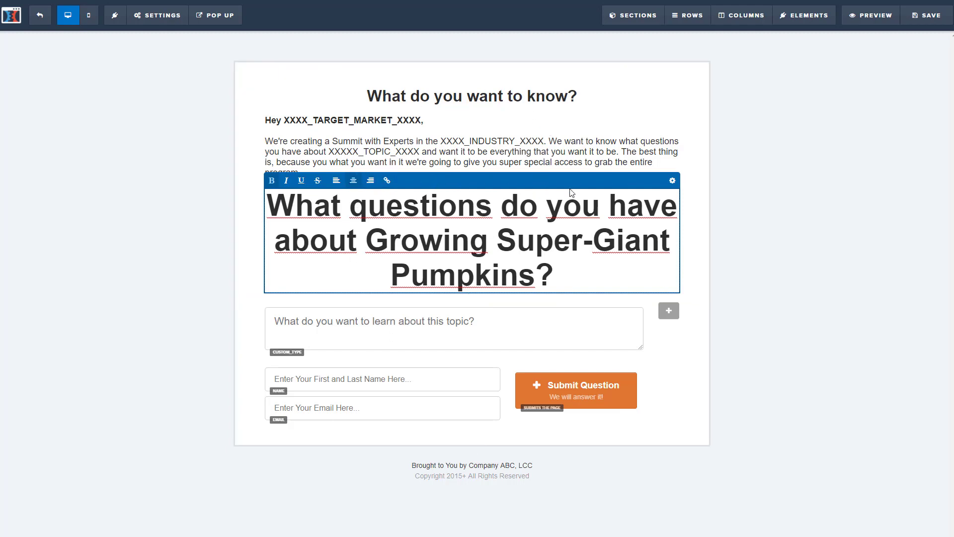
click(364, 324)
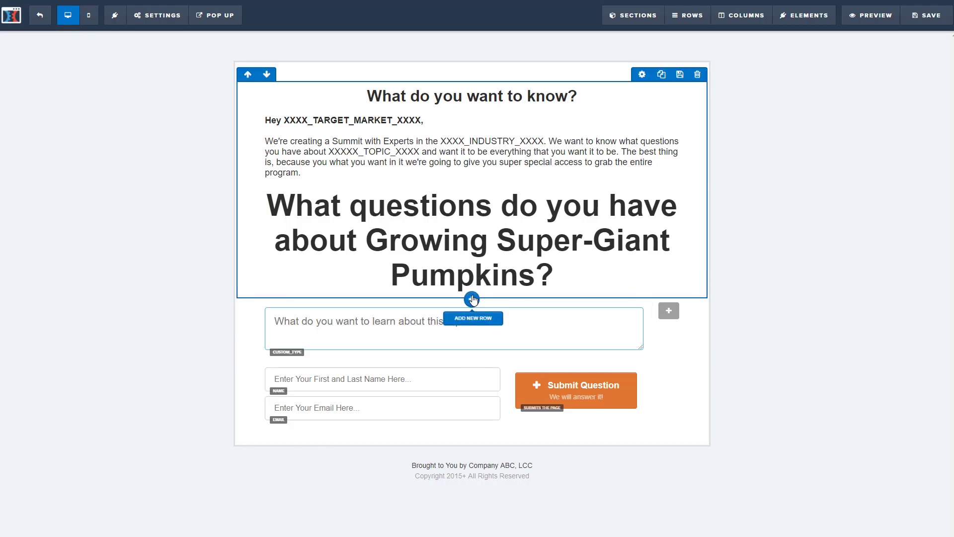
Add a one-column row below the large headline and place an Image element in it
click(472, 299)
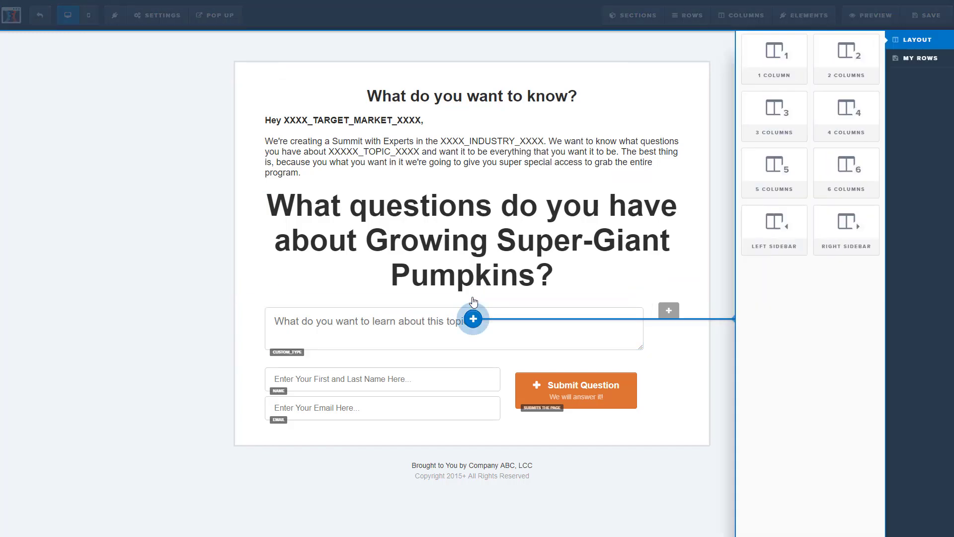
click(771, 63)
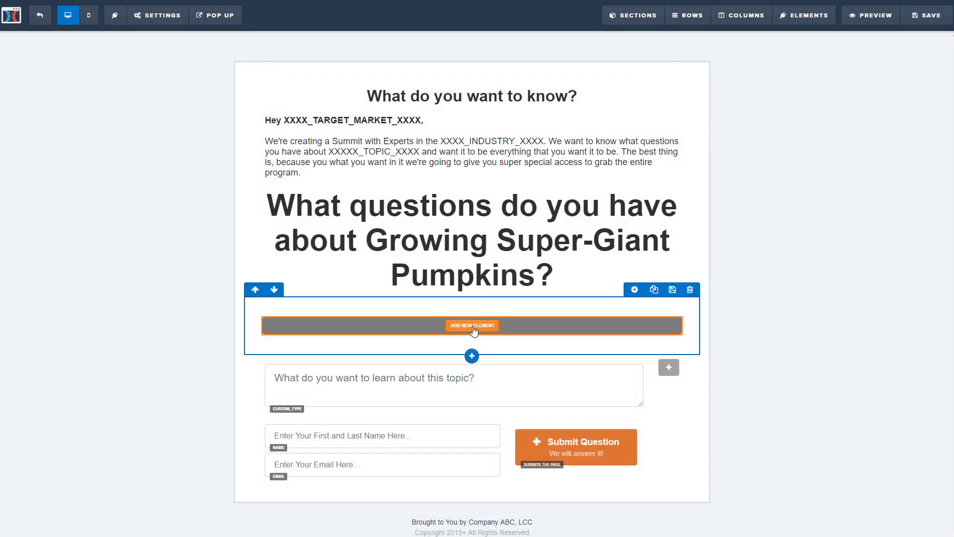
click(472, 326)
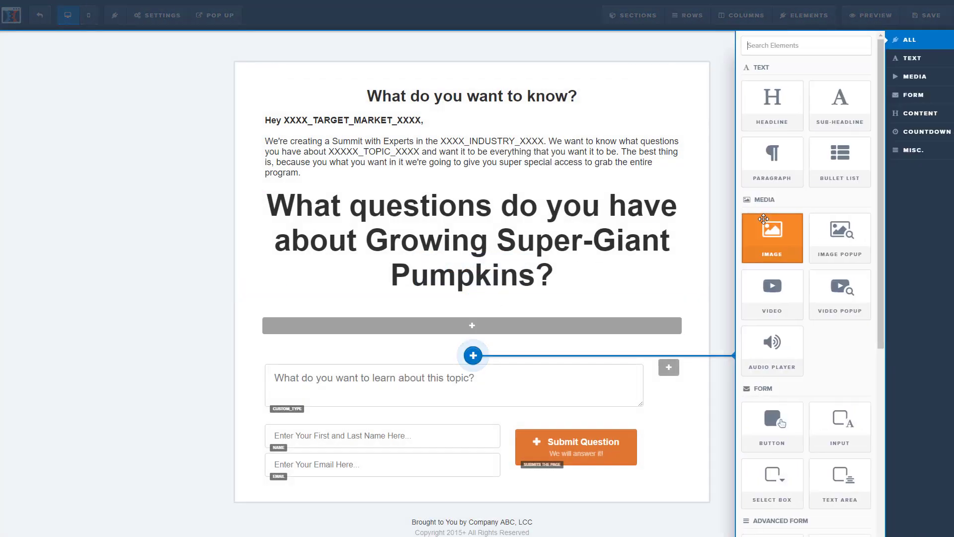
click(764, 218)
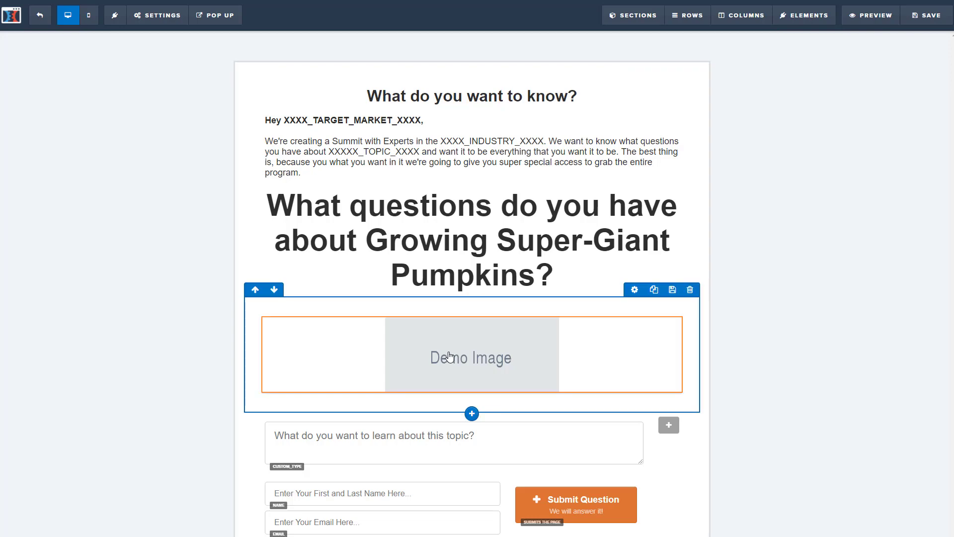
Replace the demo image's source with the copied web address of the giant pumpkin photo and leave the image settings
click(449, 357)
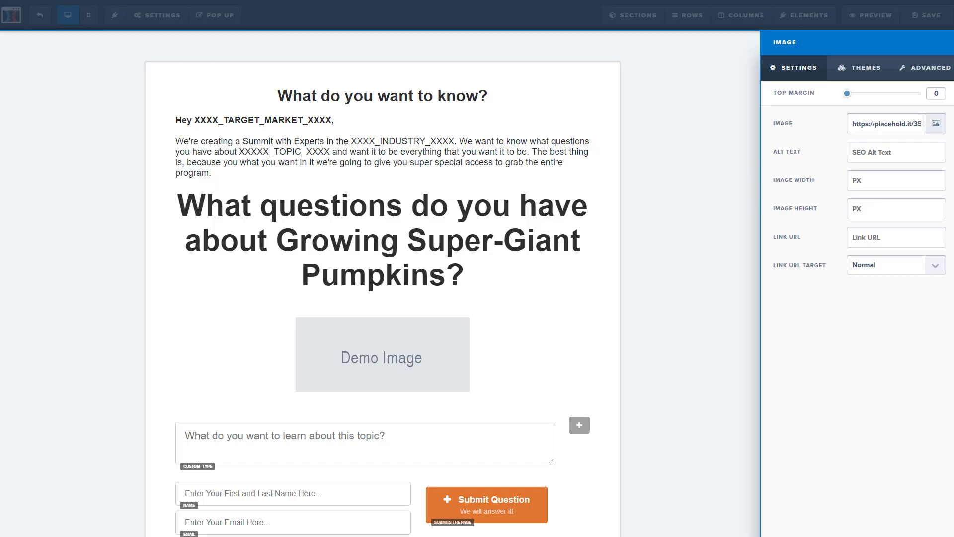
click(880, 123)
key(ctrl+a)
key(ctrl+v)
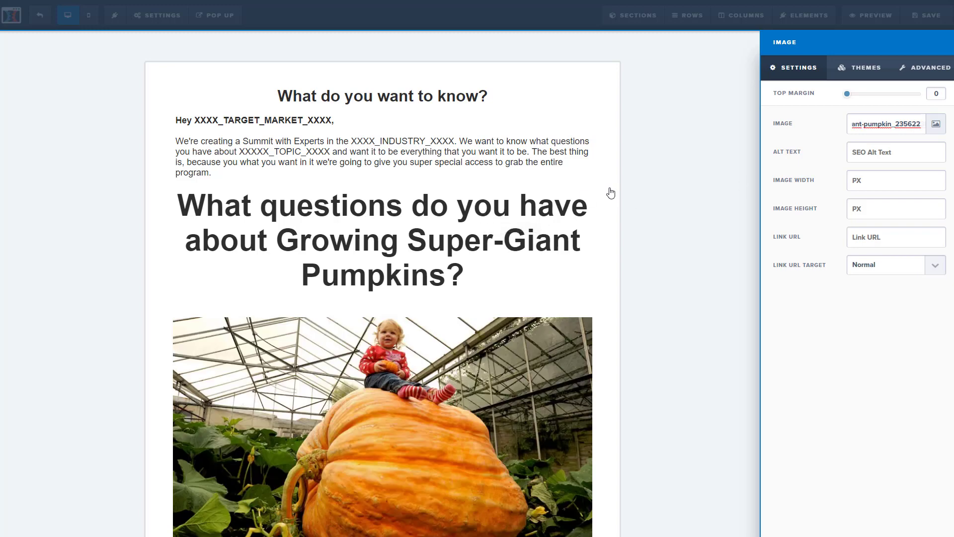
click(673, 134)
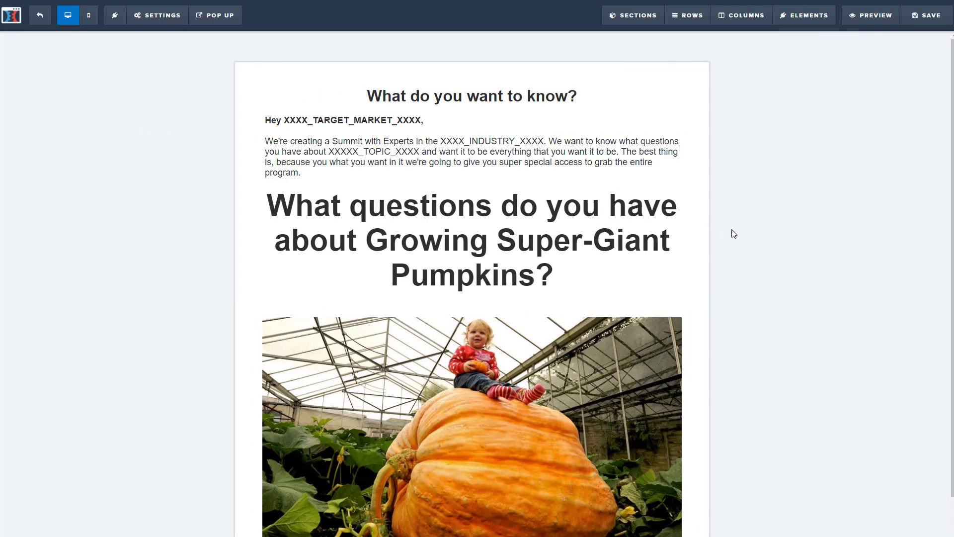
Check the layout of the Optin page, save it and return to the funnel's steps overview
scroll(731, 229, down, 2)
scroll(733, 234, down, 1)
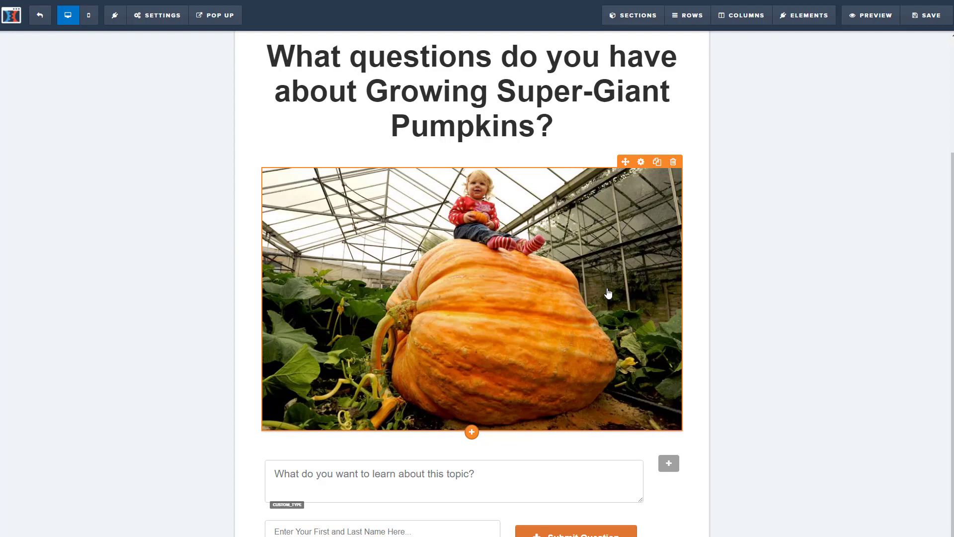
scroll(618, 302, down, 1)
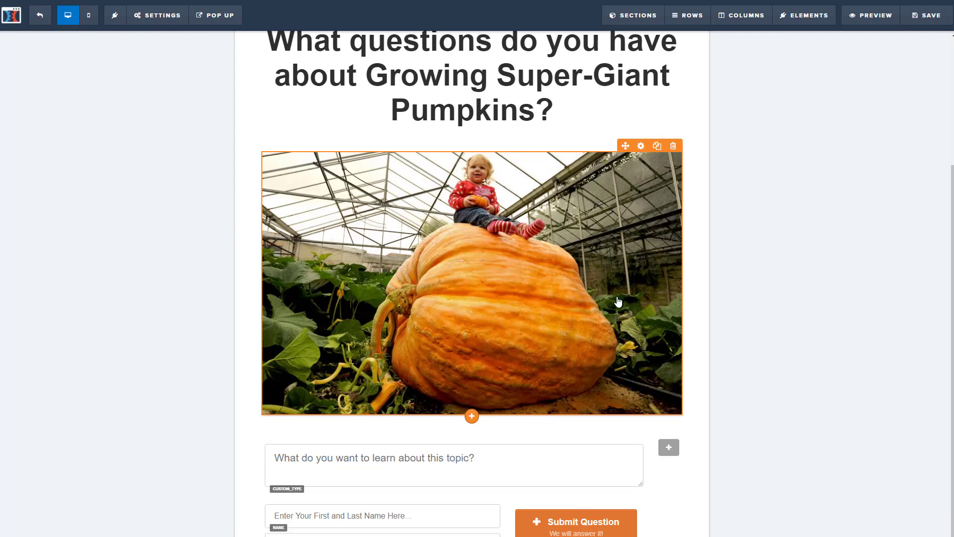
scroll(618, 303, up, 4)
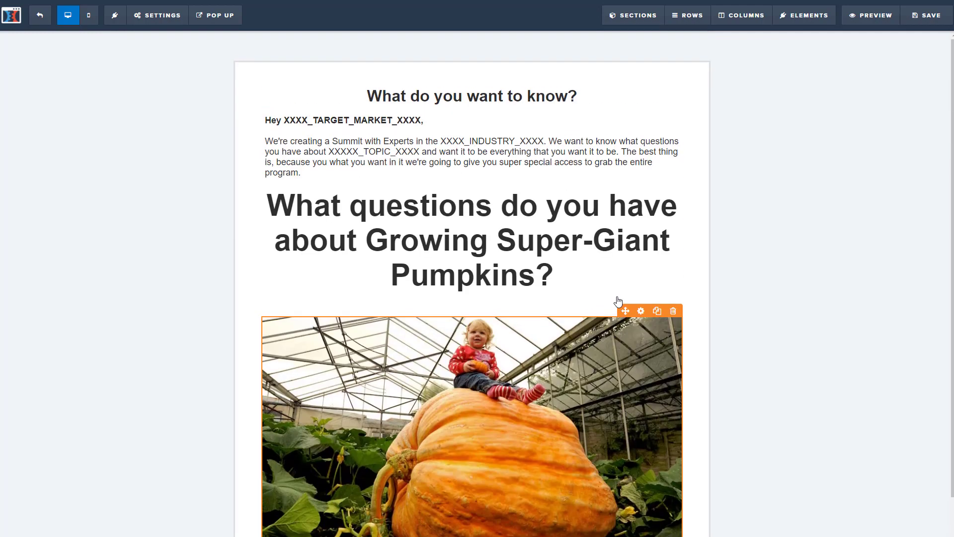
click(927, 19)
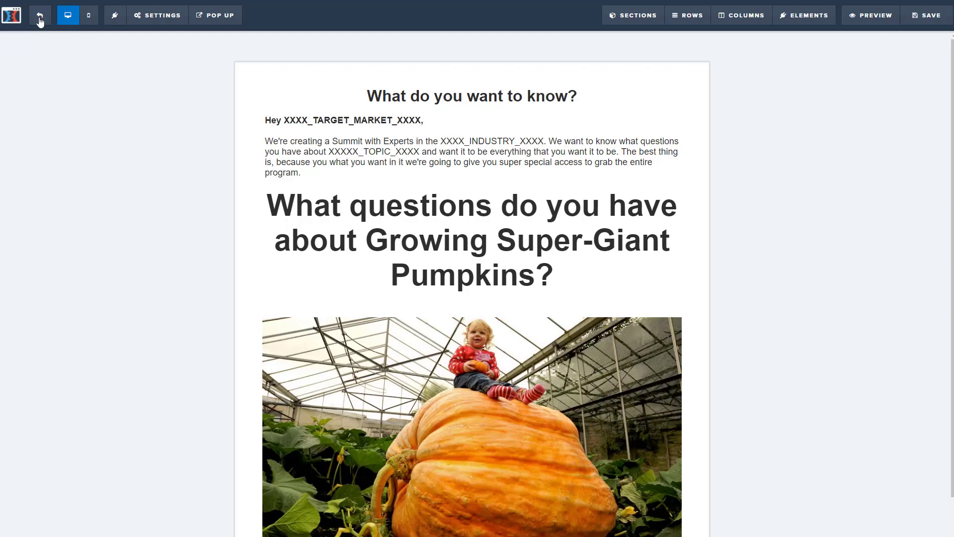
click(40, 19)
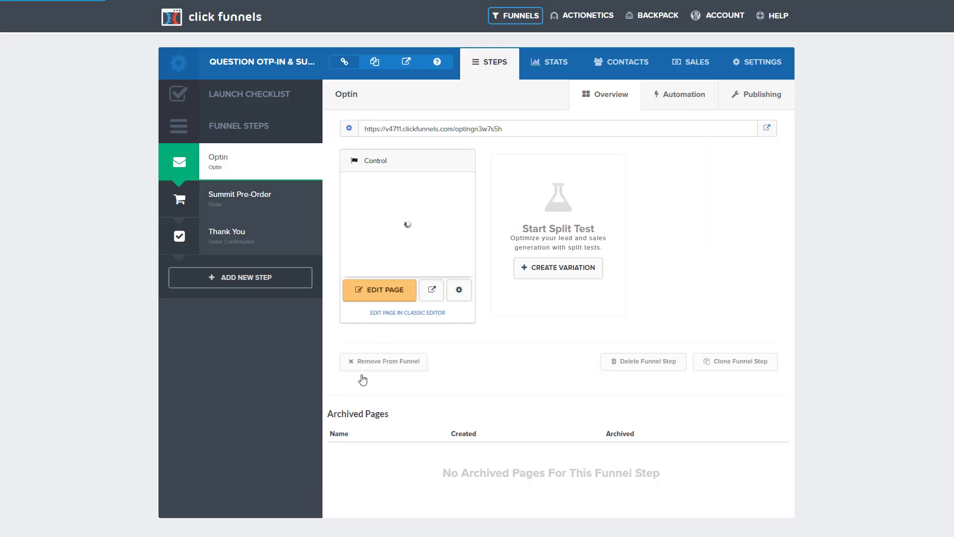
Open the page of the Summit Pre-Order funnel step in the page editor
click(217, 205)
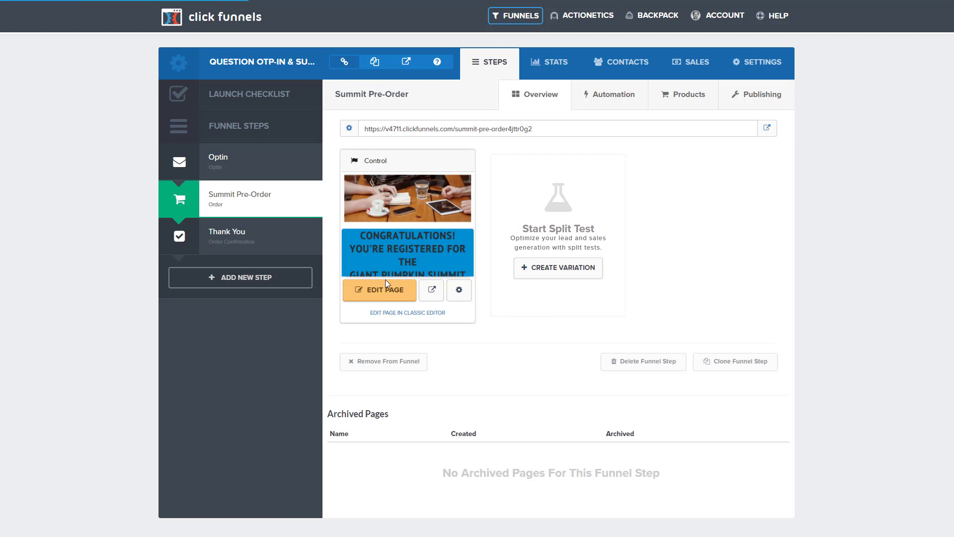
click(380, 291)
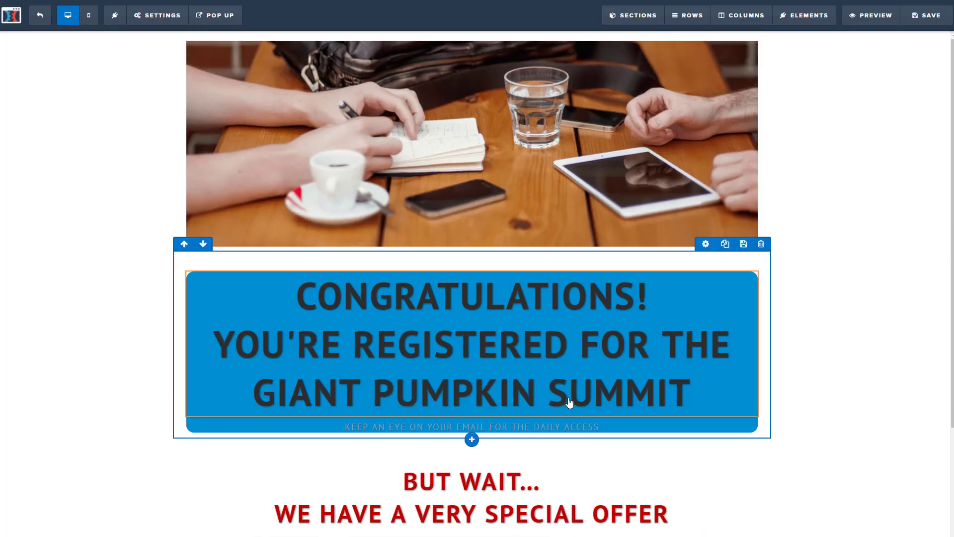
Insert "SUPER-" before "GIANT PUMPKIN SUMMIT" in the blue congratulations headline
click(250, 396)
text(S)
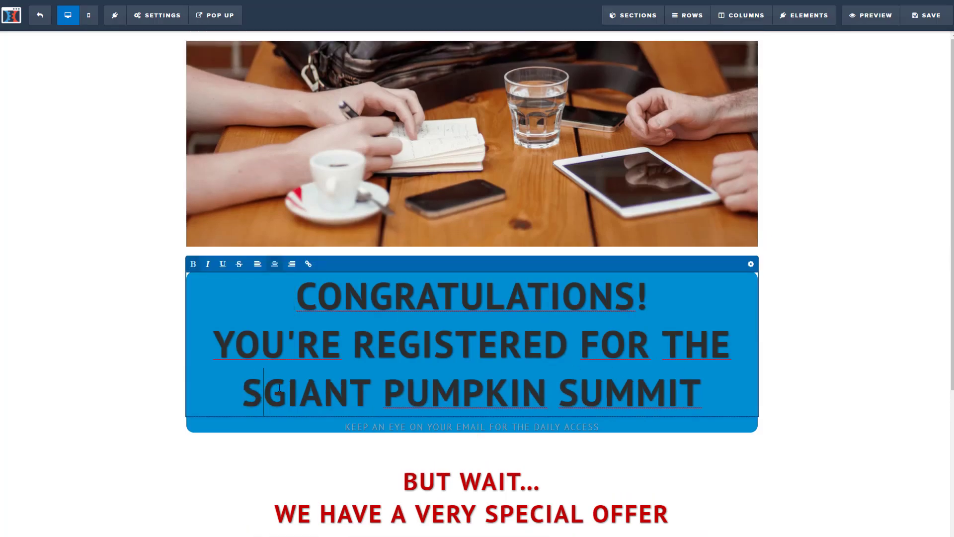
text(UPER-)
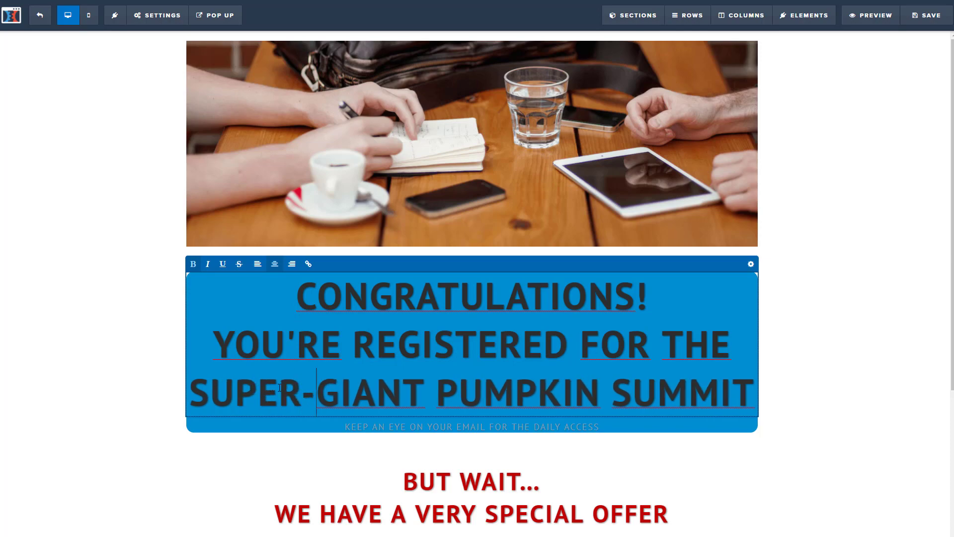
Check the rest of the Summit Pre-Order page, save it and return to the funnel's steps overview
scroll(539, 337, down, 8)
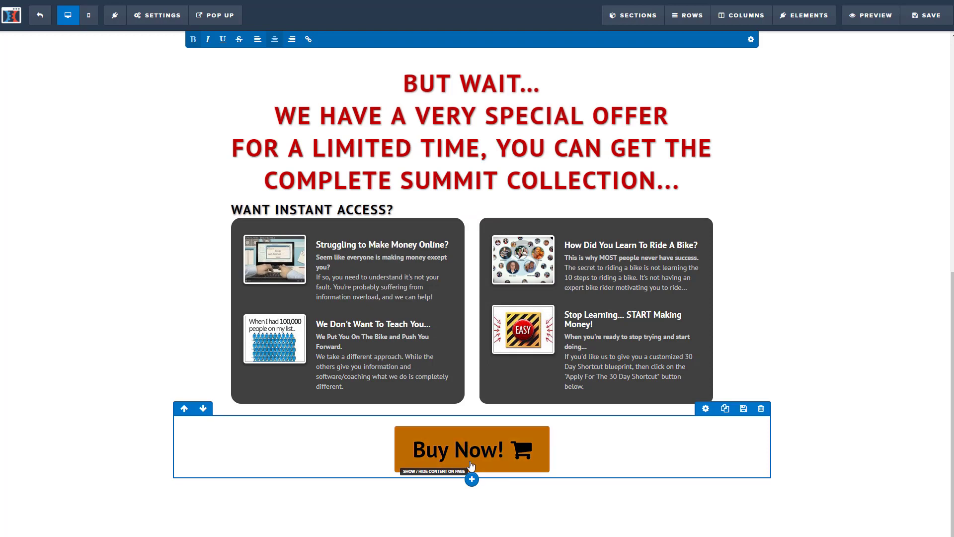
scroll(471, 466, up, 8)
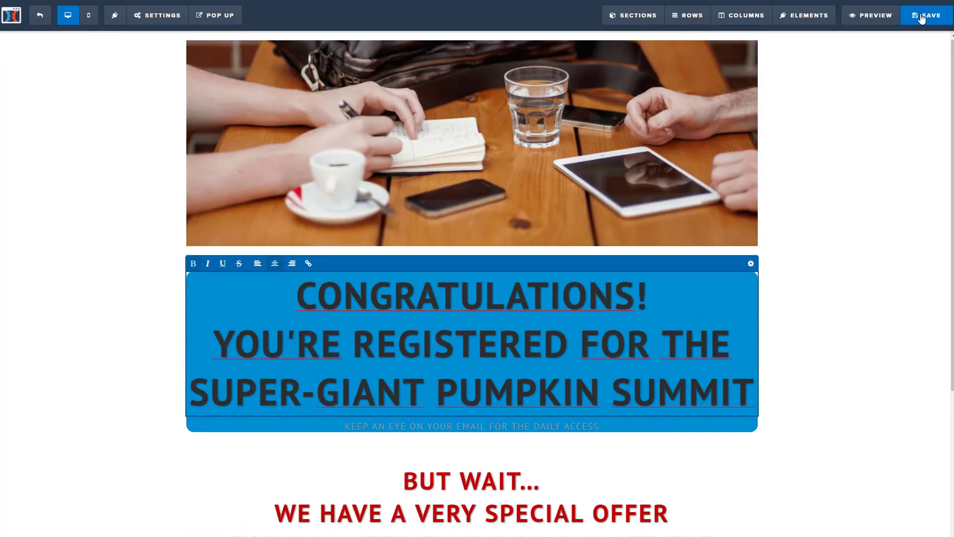
click(921, 18)
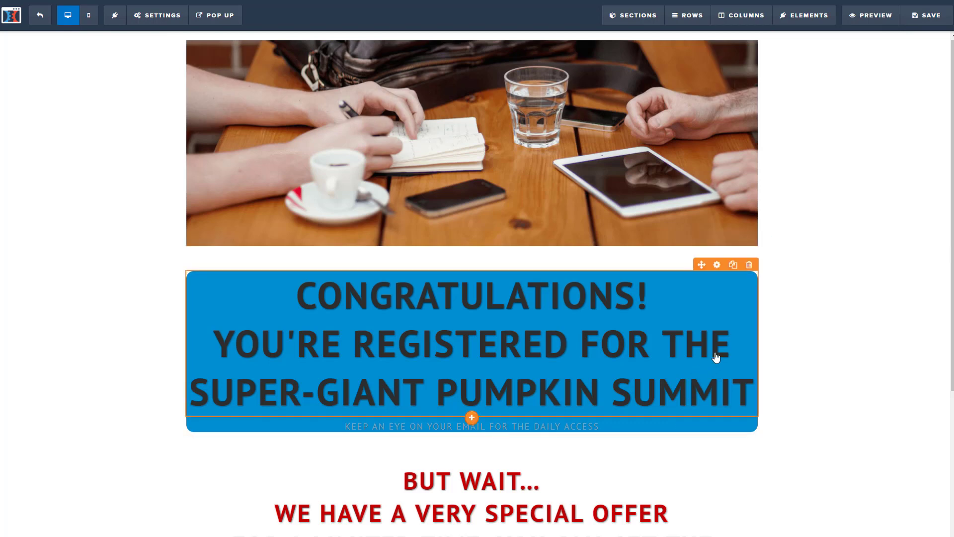
click(40, 19)
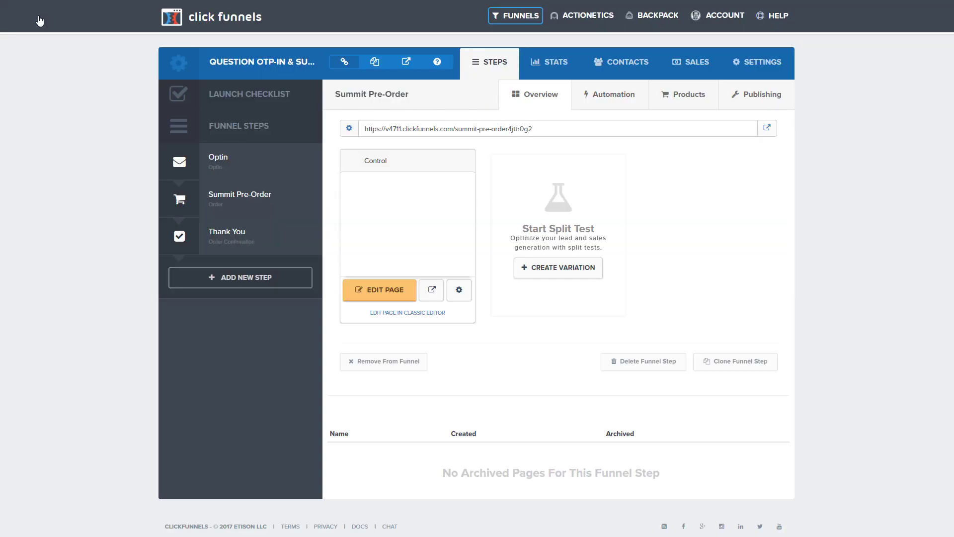
click(239, 166)
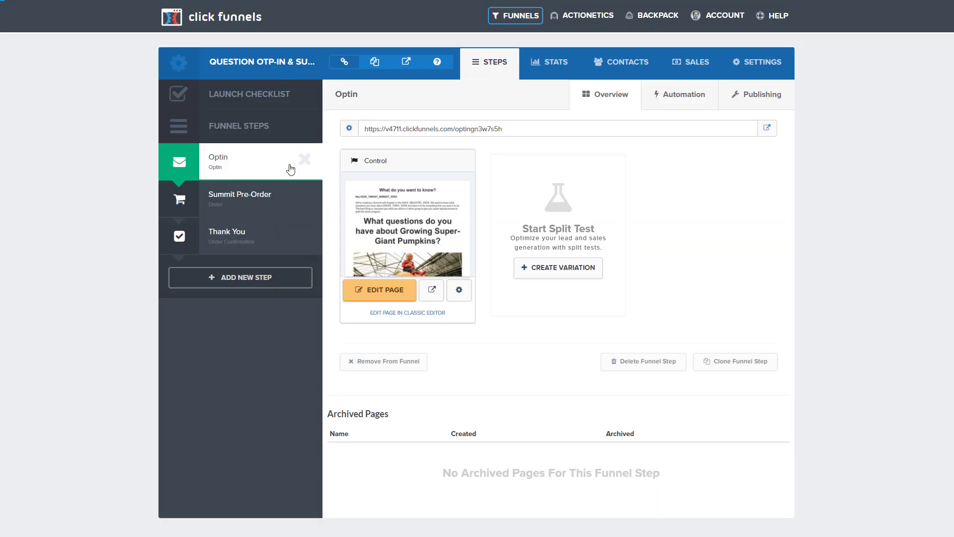
drag(504, 129, 362, 133)
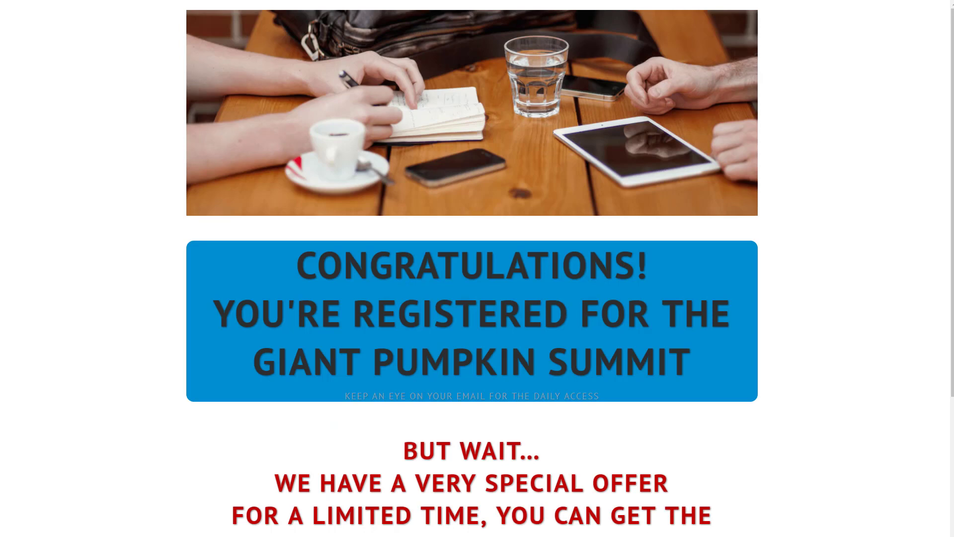
text(https://v4711.clickfunnels.com/optingn3w7s5h)
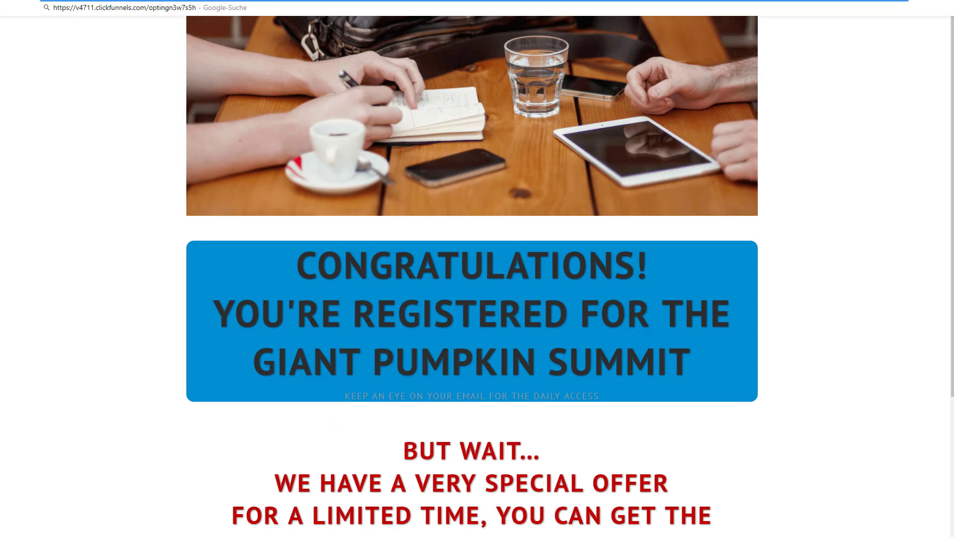
key(Return)
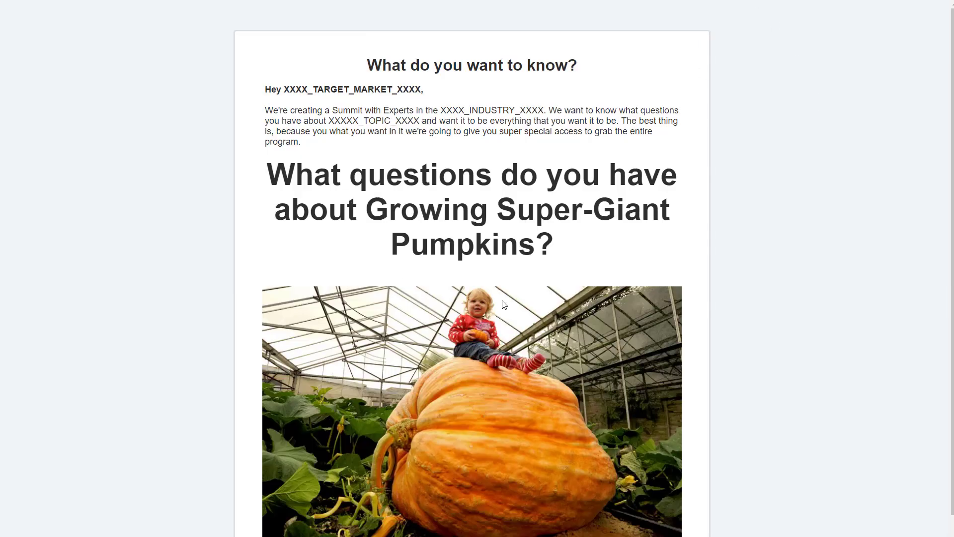
Replace the text in the live Optin page's question field with "how to grow super-giant pumpkins" and submit the question
scroll(598, 355, down, 3)
click(310, 460)
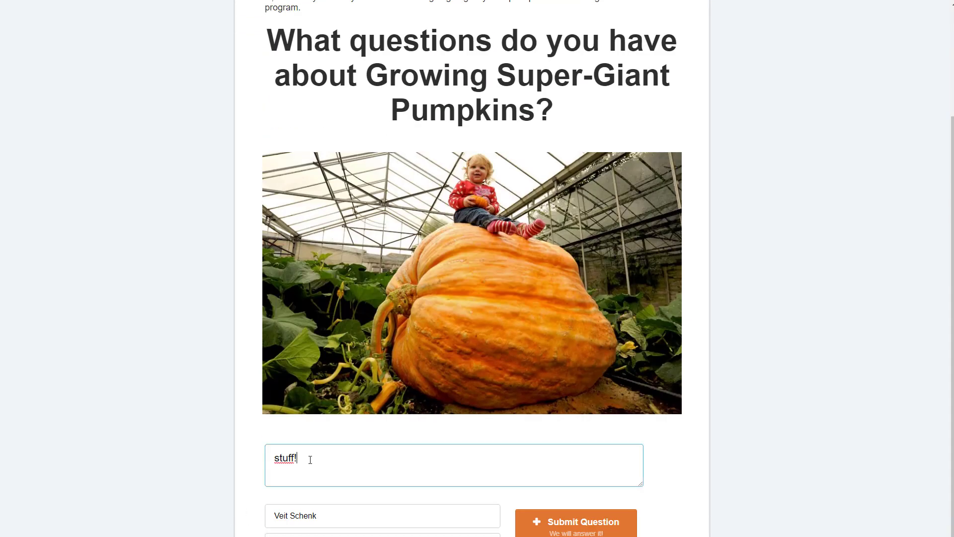
key(BackSpace)
key(BackSpace)
key(BackSpace)
key(BackSpace)
key(BackSpace)
key(BackSpace)
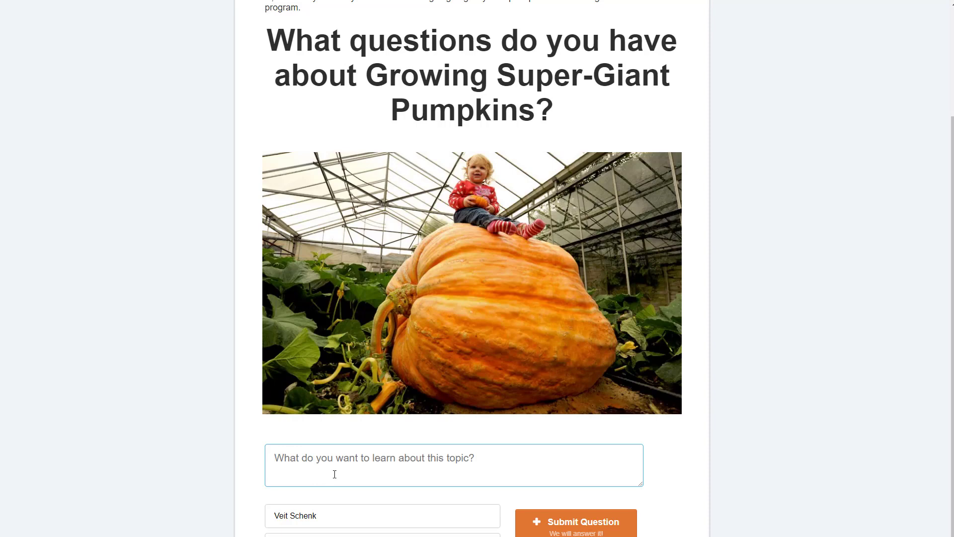
text(how to )
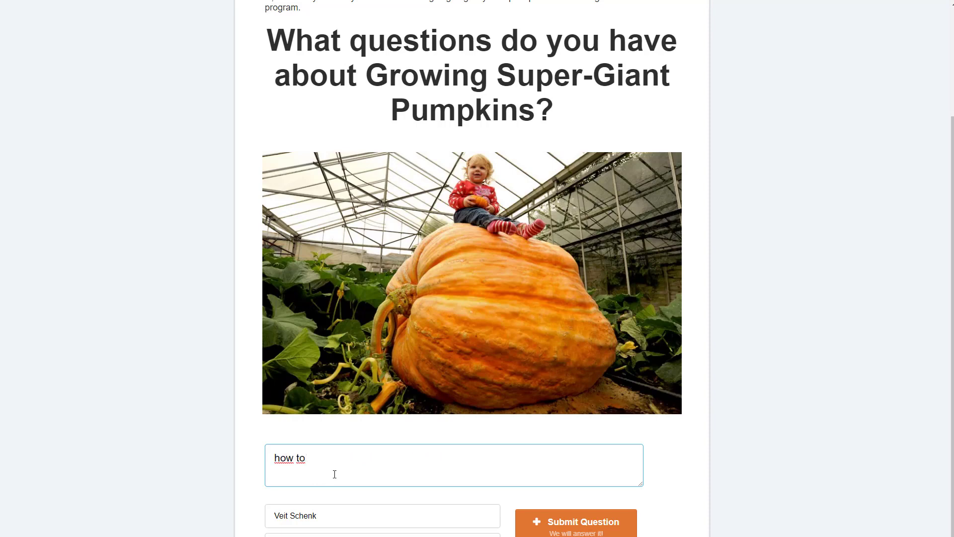
text(grow super-giant )
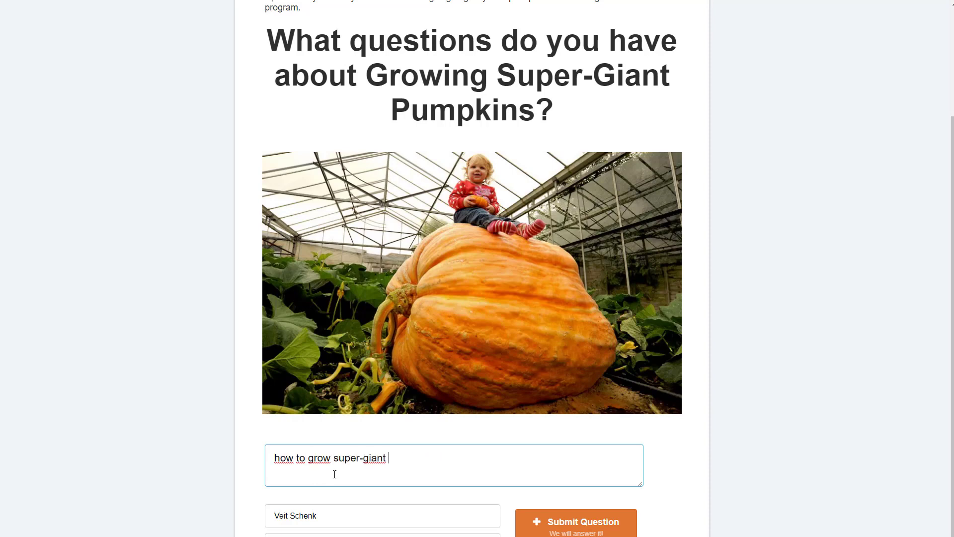
text(pumpkins)
click(383, 536)
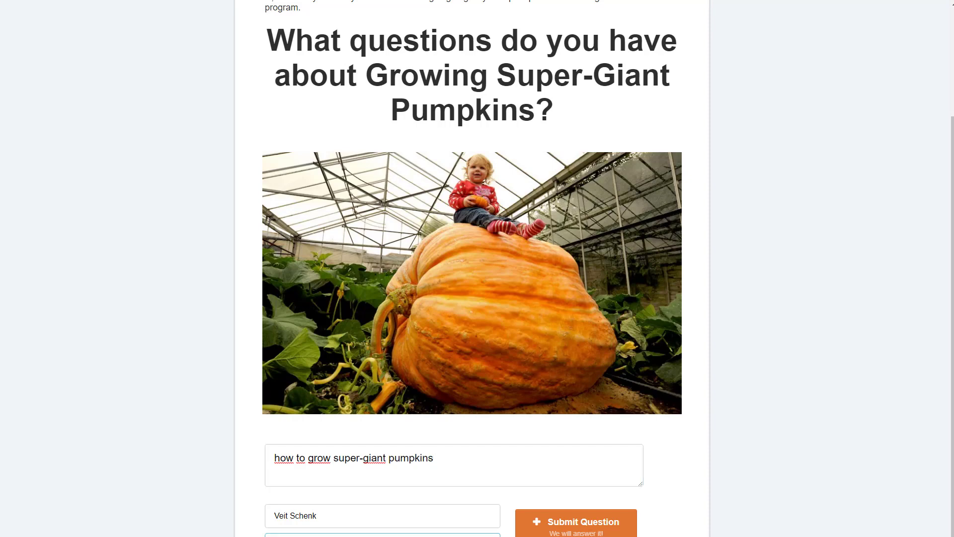
click(566, 531)
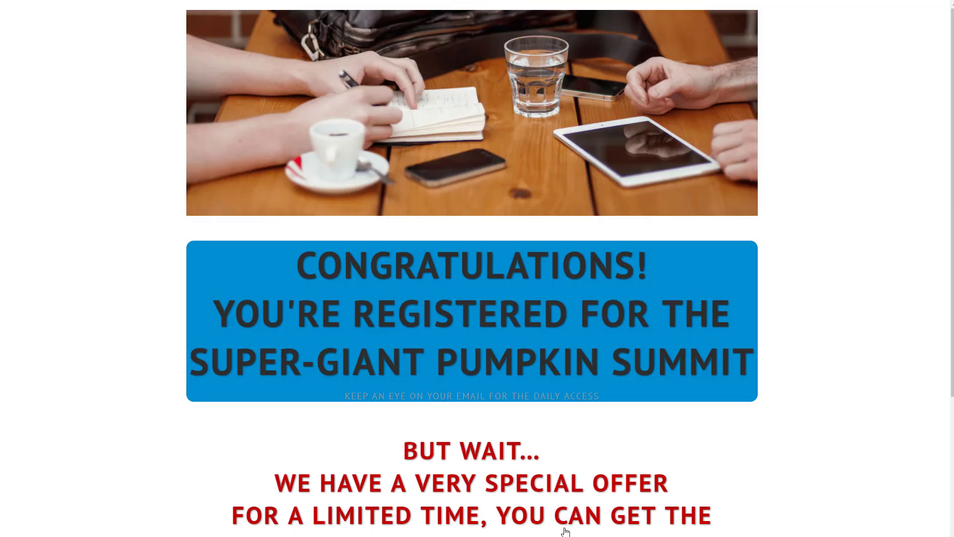